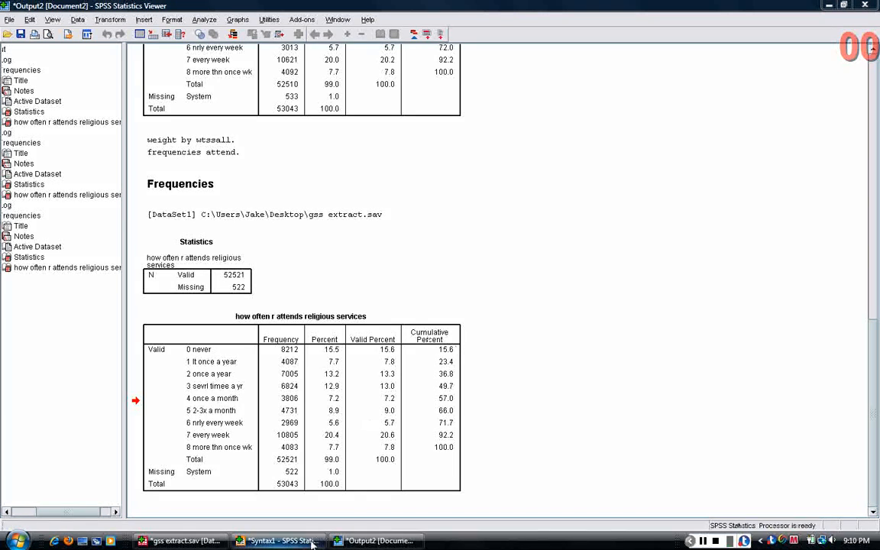
Switch to the syntax editor and cut the "weight by wtssall." command on line 5.
{"action": "left_click", "coordinate": [276, 541]}
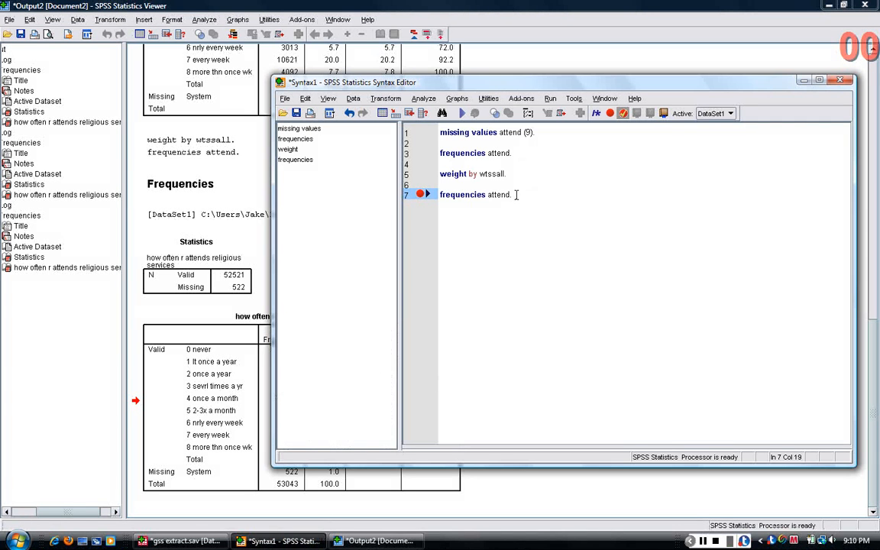
{"action": "left_click", "coordinate": [421, 153]}
{"action": "left_click", "coordinate": [470, 153]}
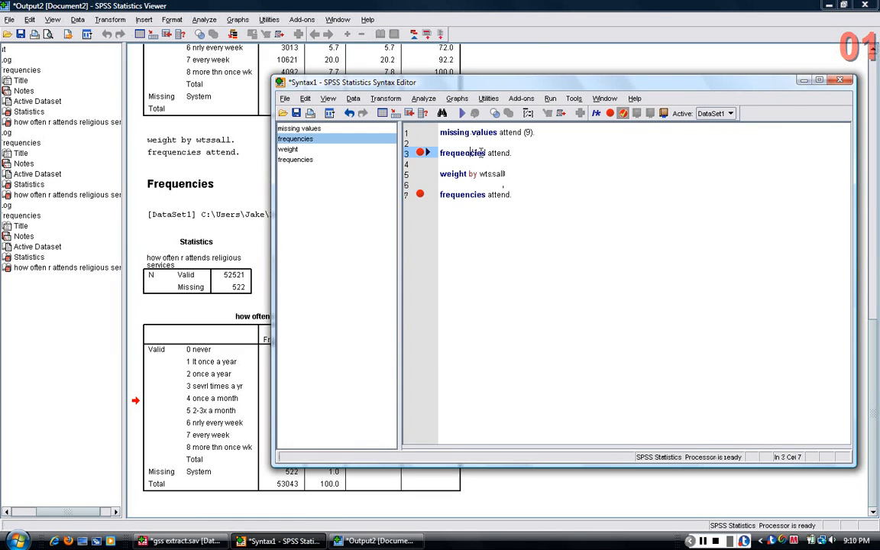
{"action": "left_click_drag", "start_coordinate": [519, 174], "coordinate": [441, 171]}
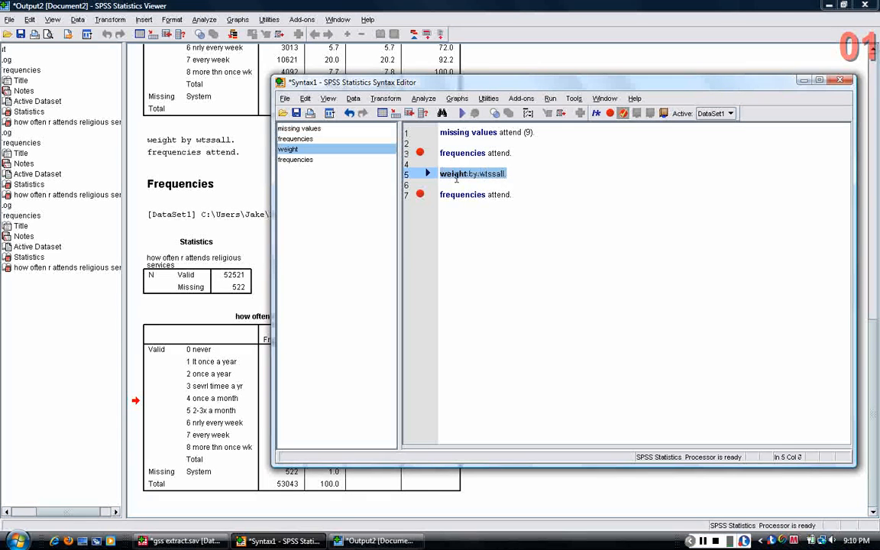
{"action": "right_click", "coordinate": [458, 180]}
{"action": "left_click", "coordinate": [446, 173]}
{"action": "left_click_drag", "start_coordinate": [506, 173], "coordinate": [442, 173]}
{"action": "right_click", "coordinate": [442, 176]}
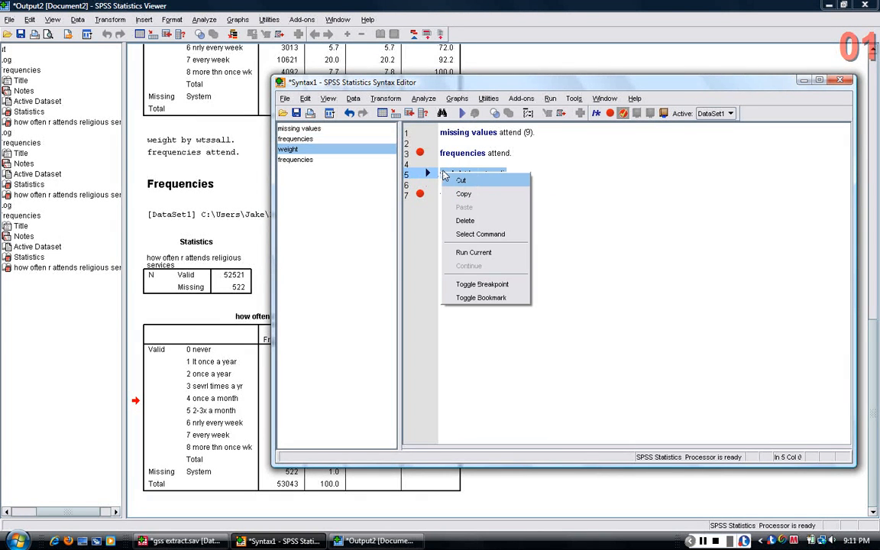
{"action": "left_click", "coordinate": [458, 181]}
Insert blank lines below the missing values command and paste "weight by wtssall." on line 3.
{"action": "left_click", "coordinate": [455, 143]}
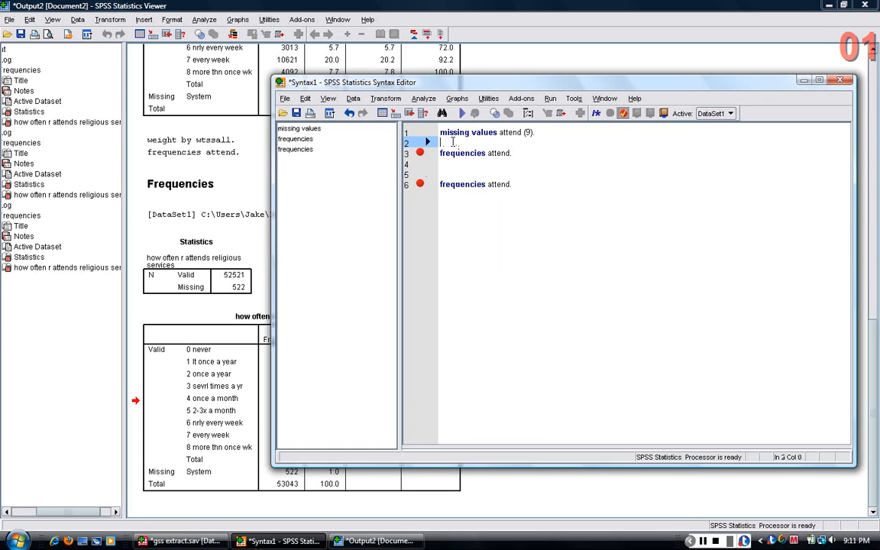
{"action": "key", "text": "Return"}
{"action": "key", "text": "Return"}
{"action": "key", "text": "Up"}
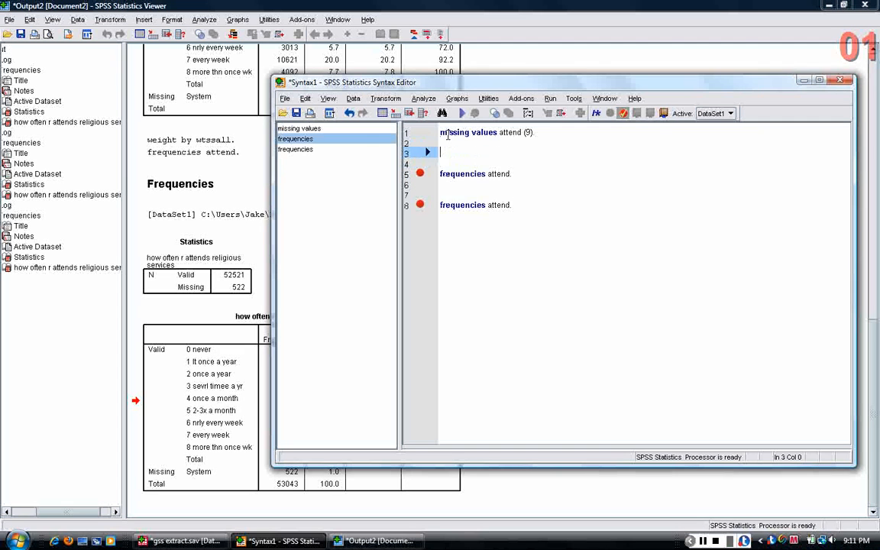
{"action": "right_click", "coordinate": [443, 153]}
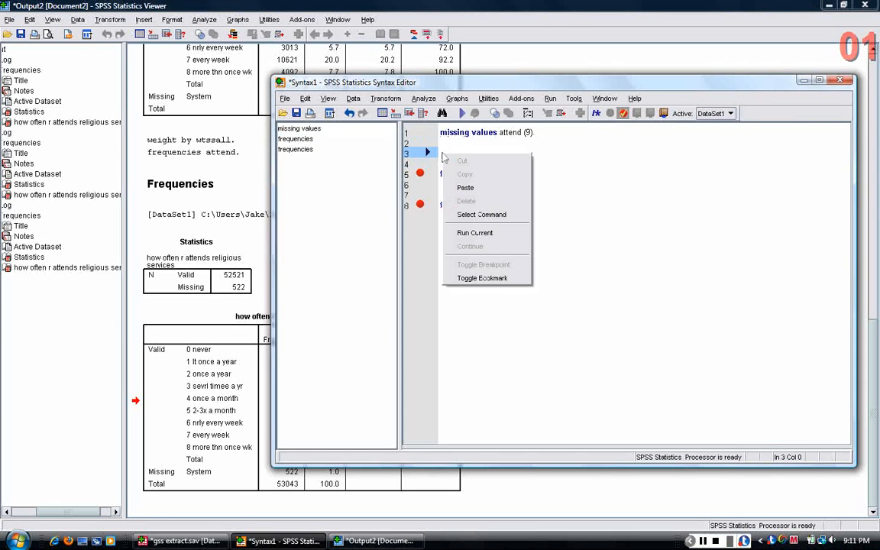
{"action": "left_click", "coordinate": [461, 187]}
Delete the second "frequencies attend." command and the extra blank line above the remaining one.
{"action": "left_click_drag", "start_coordinate": [466, 205], "coordinate": [516, 225]}
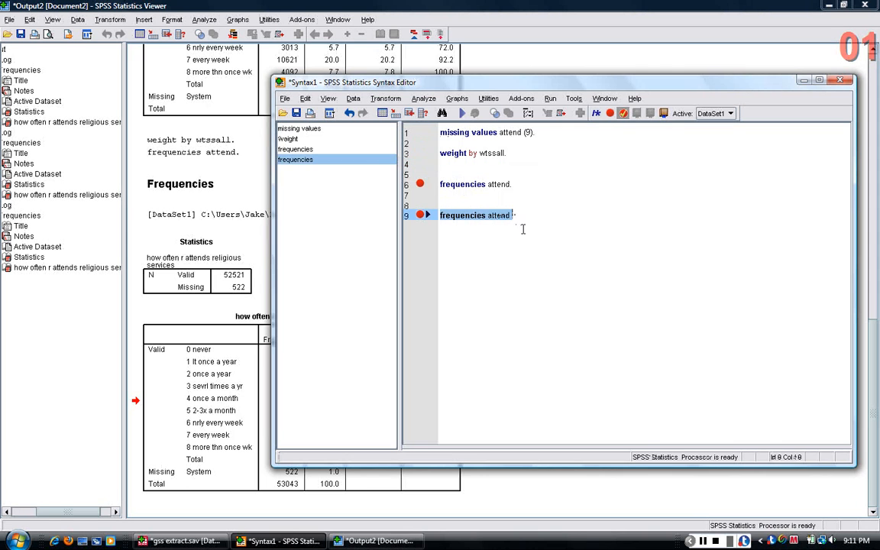
{"action": "key", "text": "Delete"}
{"action": "key", "text": "Up"}
{"action": "key", "text": "Up"}
{"action": "key", "text": "Up"}
{"action": "key", "text": "Up"}
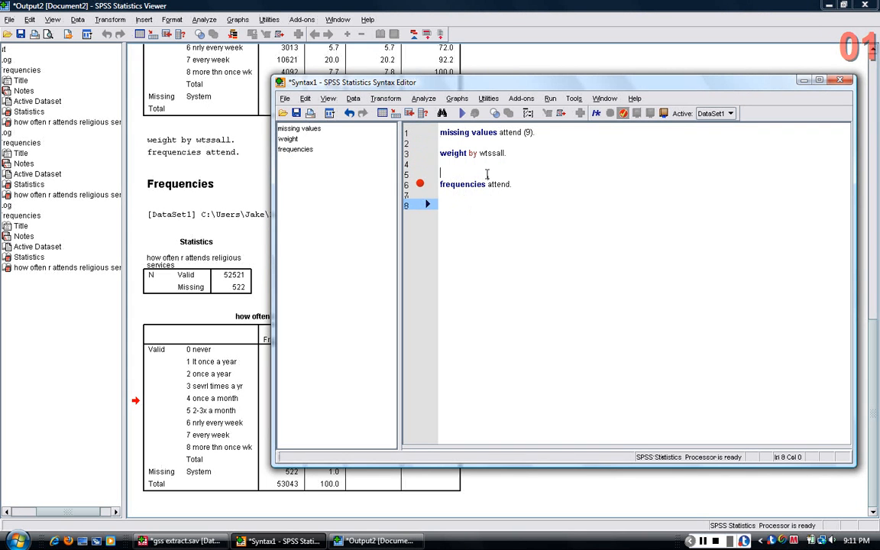
{"action": "key", "text": "Delete"}
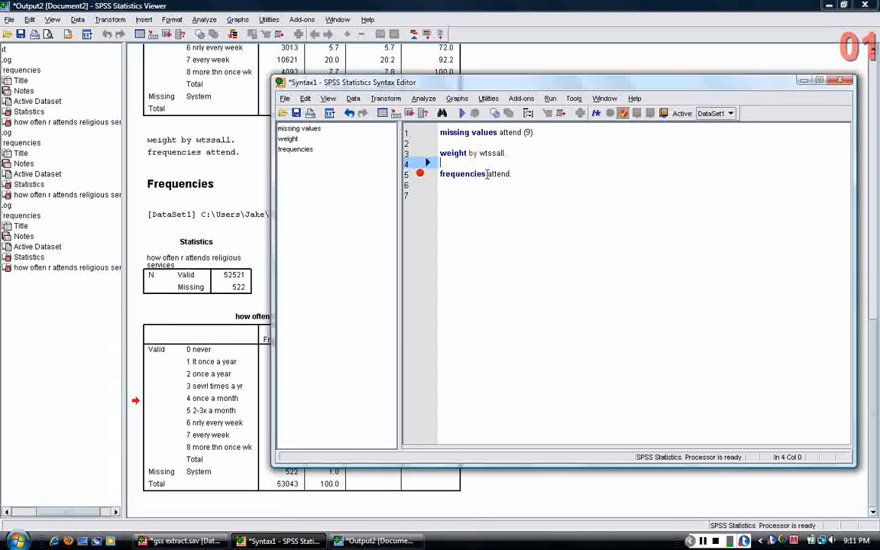
Save the syntax to the Desktop as syntax.sps, overwriting the existing file.
{"action": "left_click", "coordinate": [285, 99]}
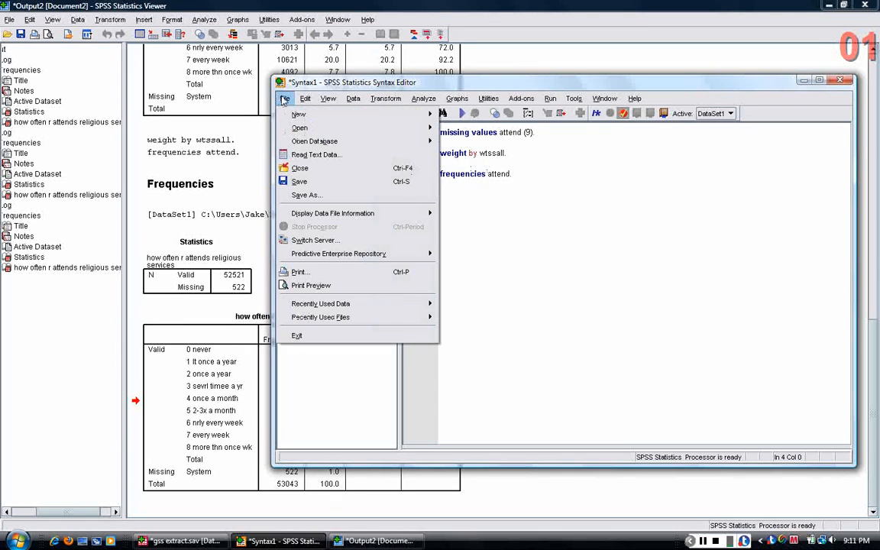
{"action": "left_click", "coordinate": [336, 195]}
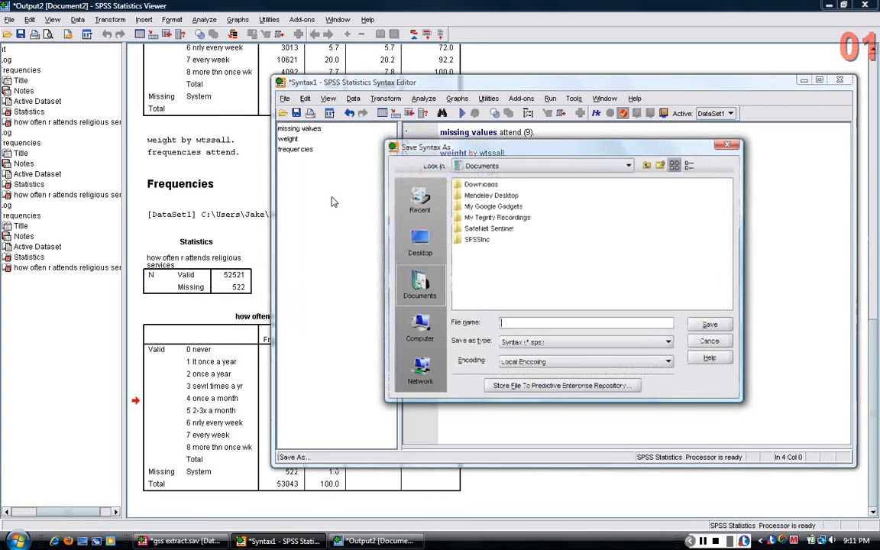
{"action": "left_click", "coordinate": [421, 253]}
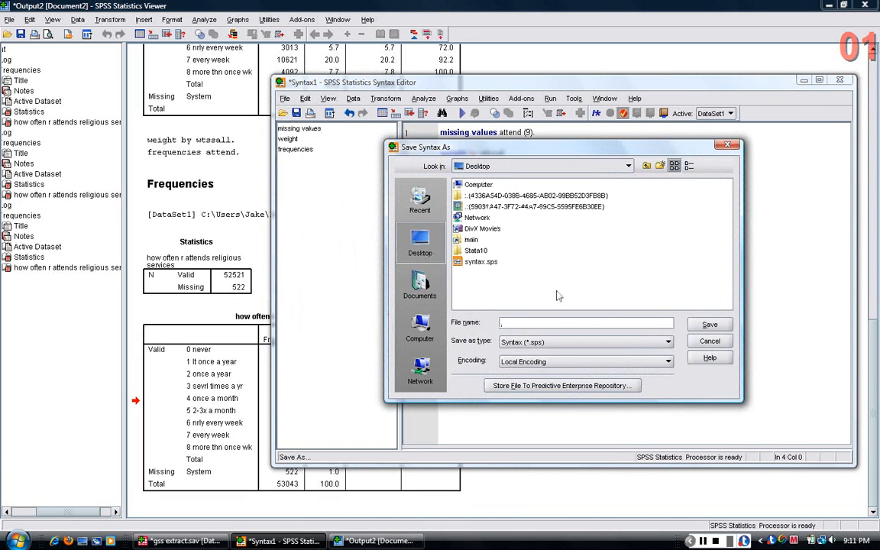
{"action": "double_click", "coordinate": [477, 262]}
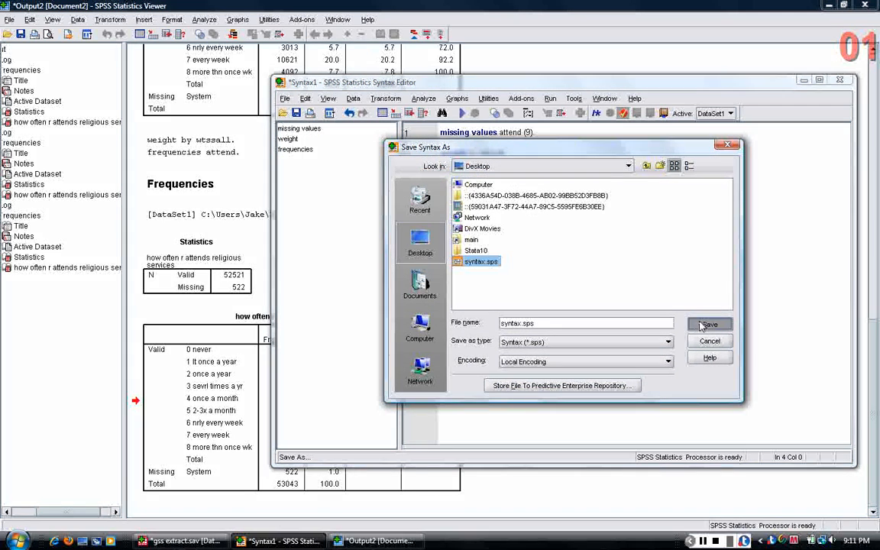
{"action": "left_click", "coordinate": [546, 293]}
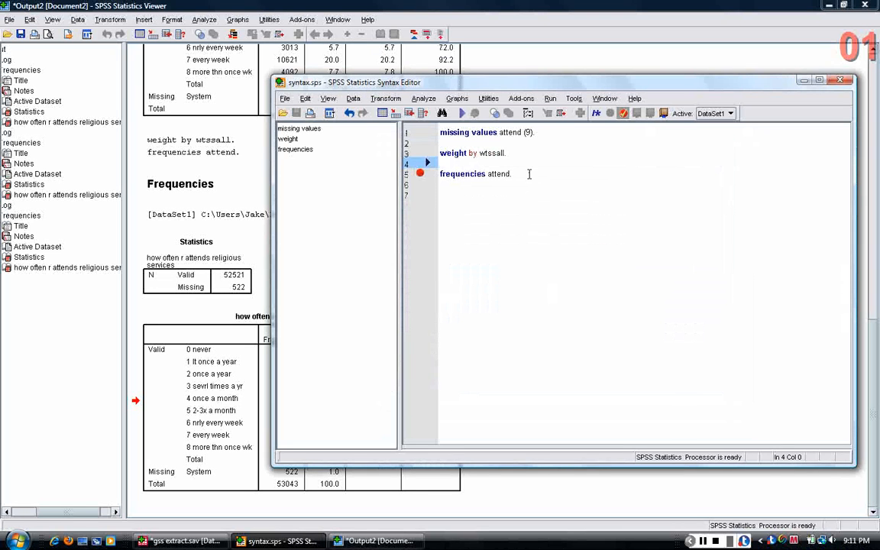
Add blank lines to the syntax and run only the "frequencies attend." command.
{"action": "key", "text": "Return"}
{"action": "key", "text": "Return"}
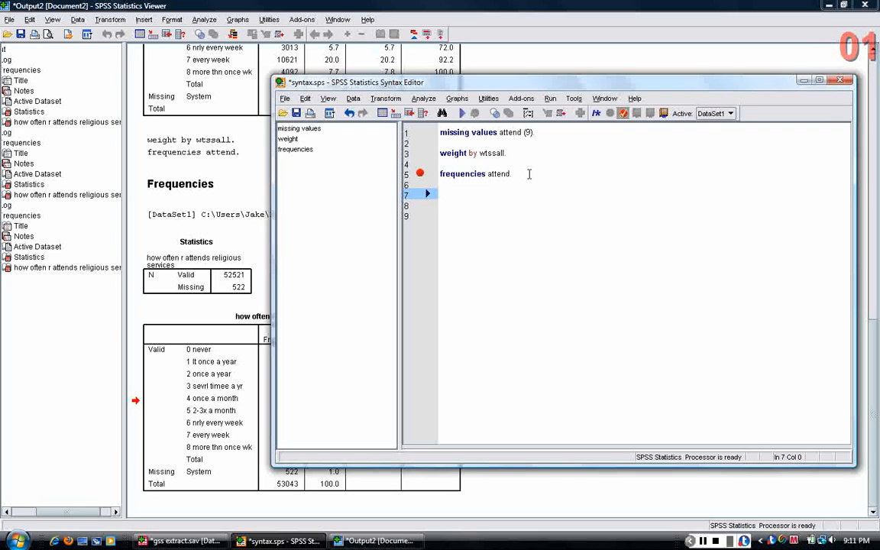
{"action": "left_click_drag", "start_coordinate": [525, 175], "coordinate": [437, 175]}
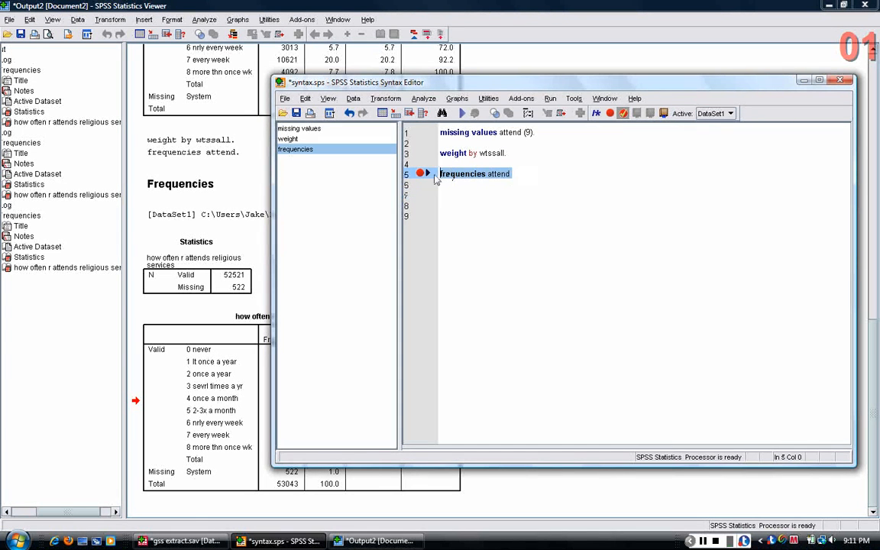
{"action": "left_click", "coordinate": [462, 113]}
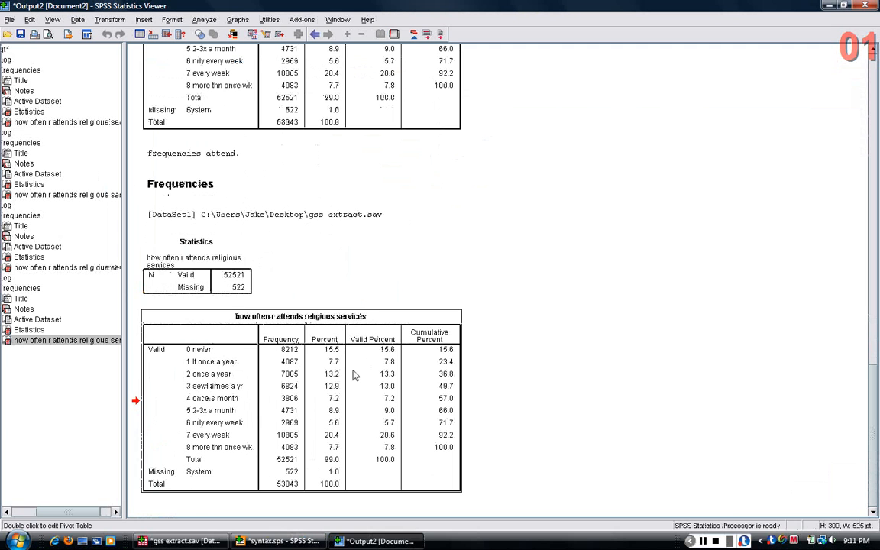
Return to the syntax editor, add "crosstabs year by attend." on line 7 below the frequencies command, and run it.
{"action": "left_click", "coordinate": [279, 541]}
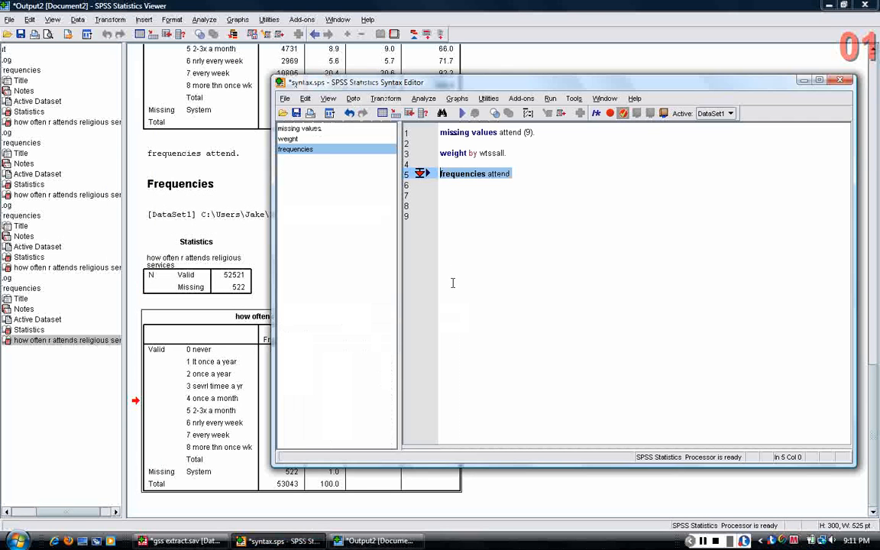
{"action": "left_click", "coordinate": [510, 181]}
{"action": "left_click_drag", "start_coordinate": [489, 170], "coordinate": [520, 170]}
{"action": "left_click", "coordinate": [521, 169]}
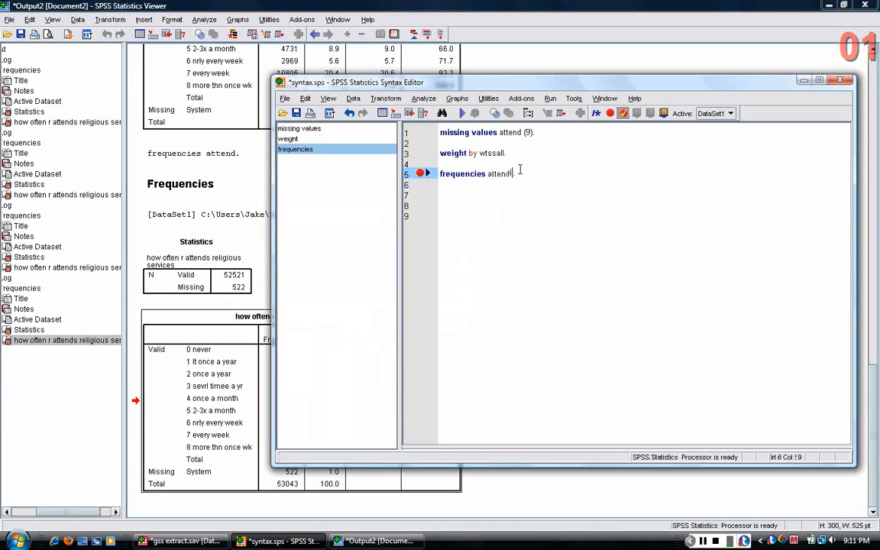
{"action": "key", "text": "Return"}
{"action": "key", "text": "Return"}
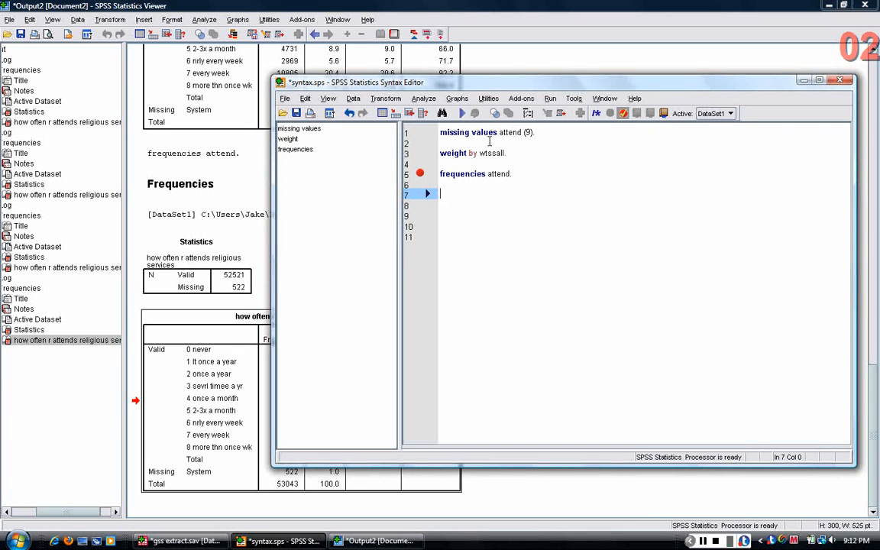
{"action": "type", "text": "crosstabs year"}
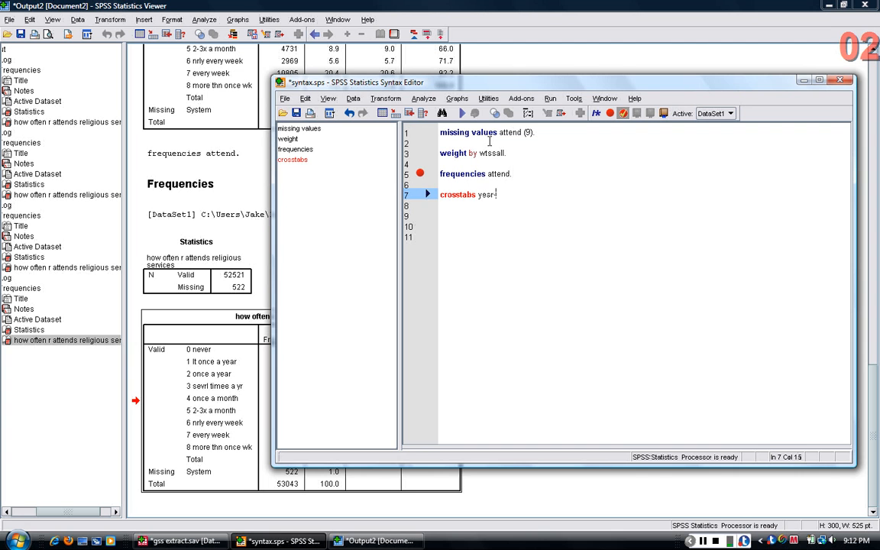
{"action": "type", "text": " by attend."}
{"action": "key", "text": "ctrl+r"}
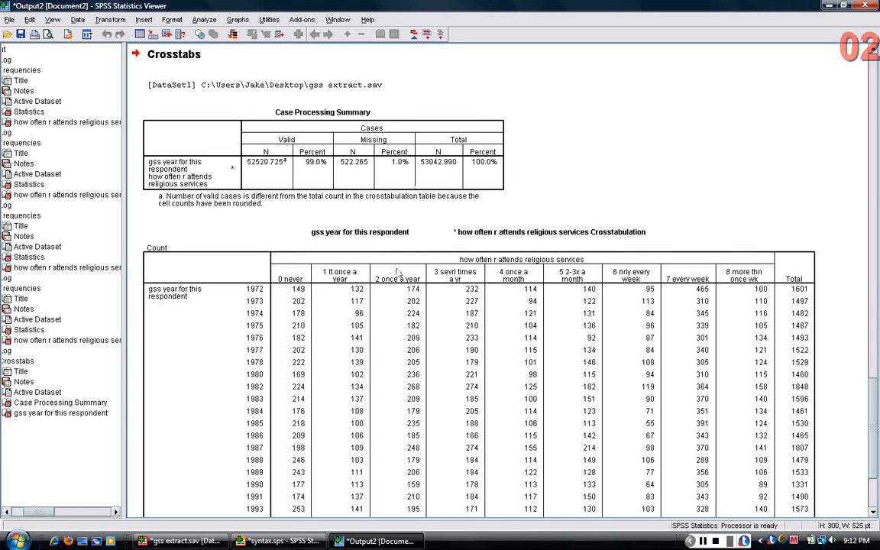
Examine the crosstabulation output, comparing attendance counts and row totals across the survey years.
{"action": "left_click", "coordinate": [366, 303]}
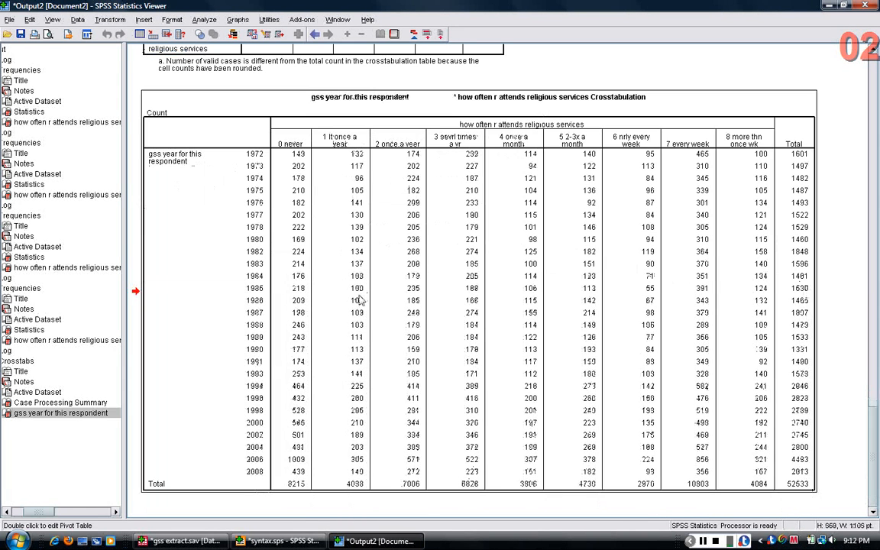
{"action": "scroll", "coordinate": [362, 301], "scroll_direction": "up", "scroll_amount": 5}
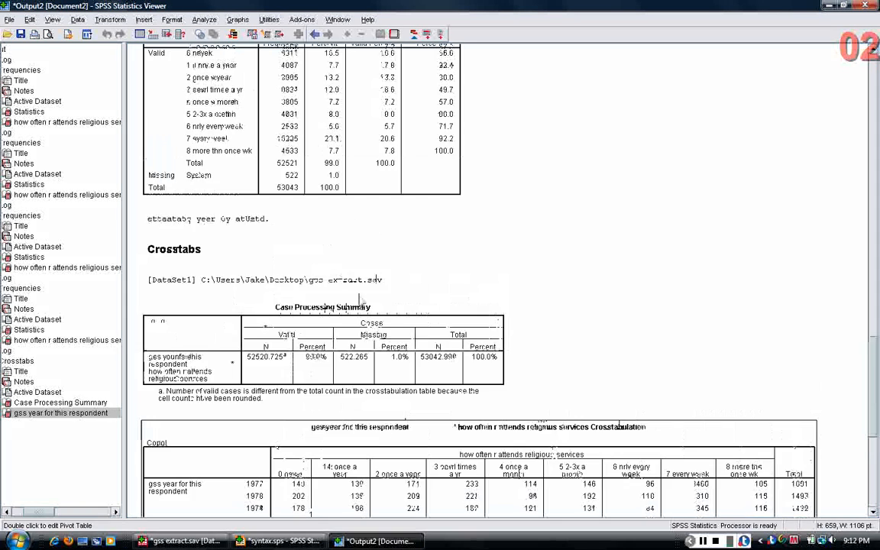
{"action": "scroll", "coordinate": [359, 302], "scroll_direction": "down", "scroll_amount": 5}
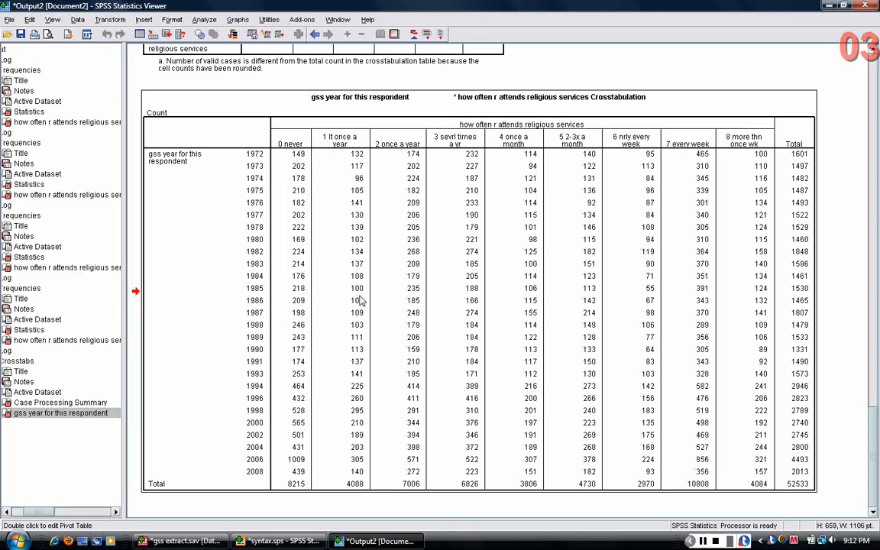
{"action": "double_click", "coordinate": [362, 301]}
{"action": "double_click", "coordinate": [801, 161]}
{"action": "double_click", "coordinate": [421, 206]}
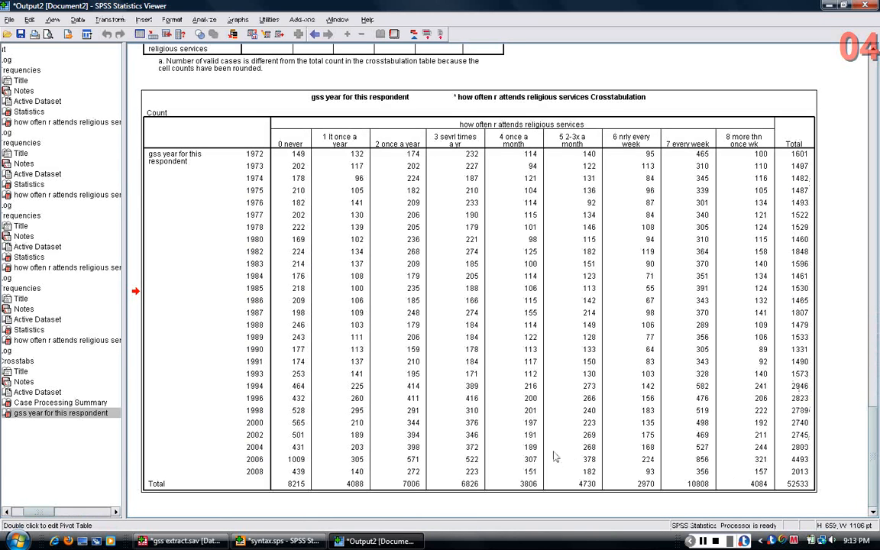
Add the /cells=row subcommand to the crosstabs command and move the syntax window to uncover the table's 1972 row.
{"action": "left_click", "coordinate": [279, 541]}
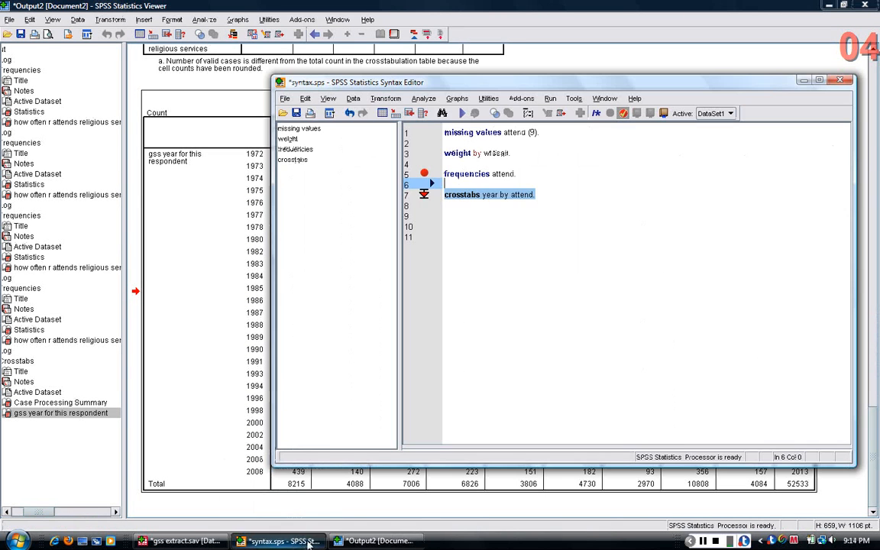
{"action": "left_click", "coordinate": [547, 201]}
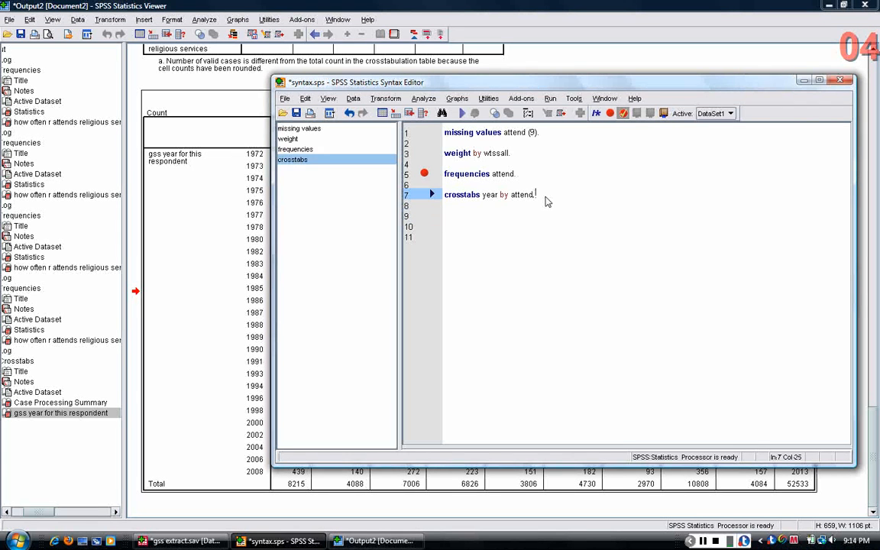
{"action": "key", "text": "BackSpace"}
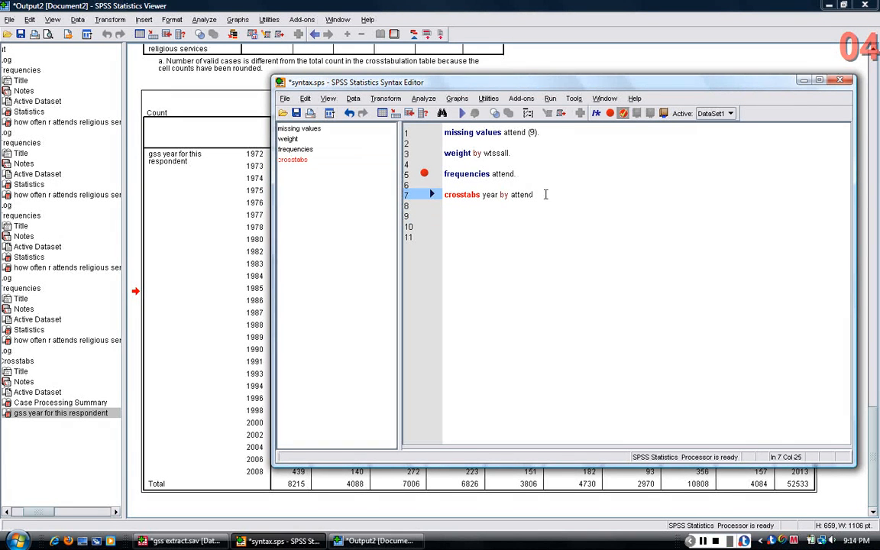
{"action": "type", "text": "/cells"}
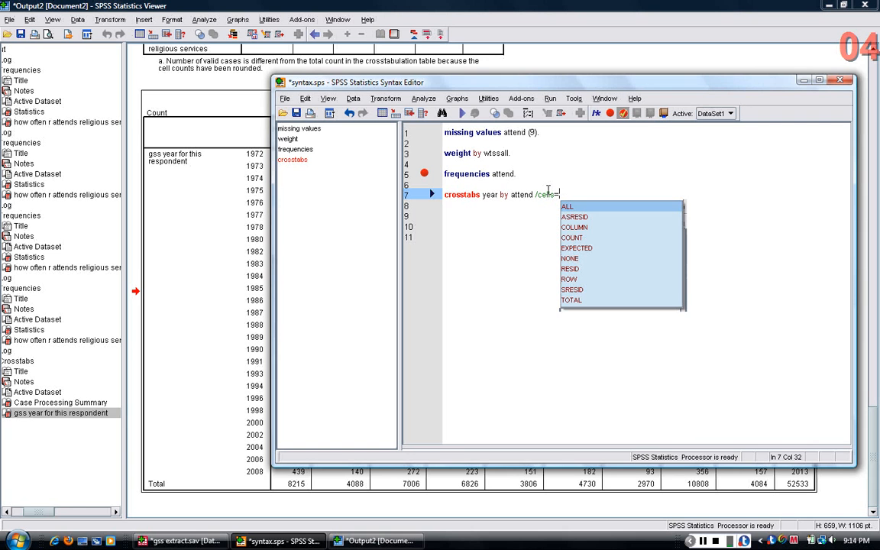
{"action": "type", "text": "=row"}
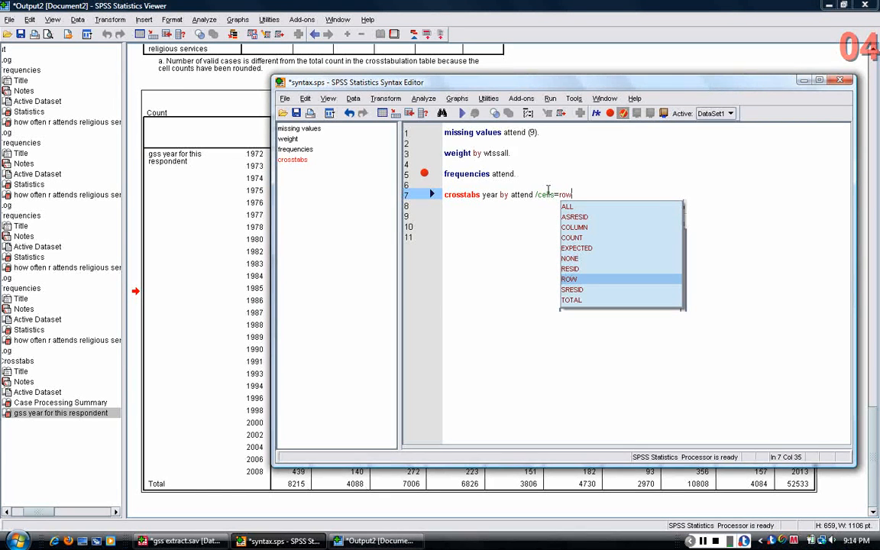
{"action": "type", "text": "."}
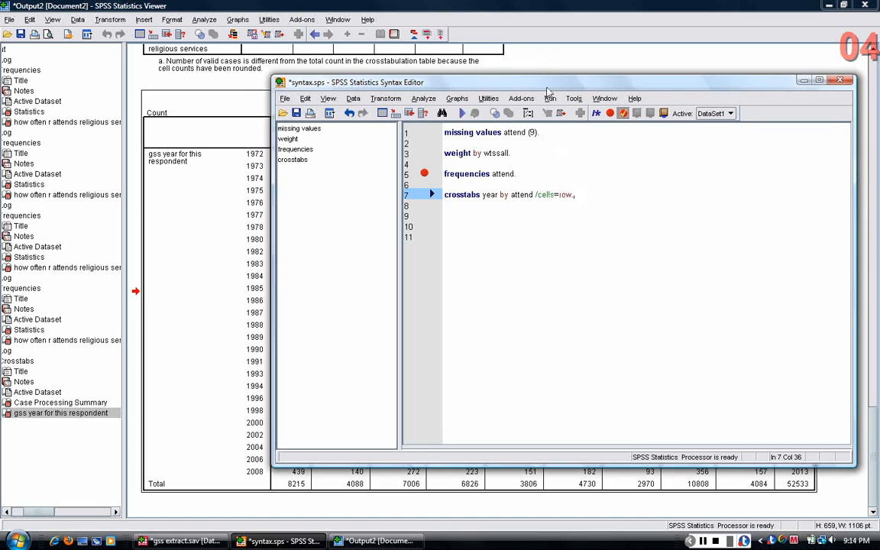
{"action": "left_click_drag", "start_coordinate": [495, 83], "coordinate": [522, 255]}
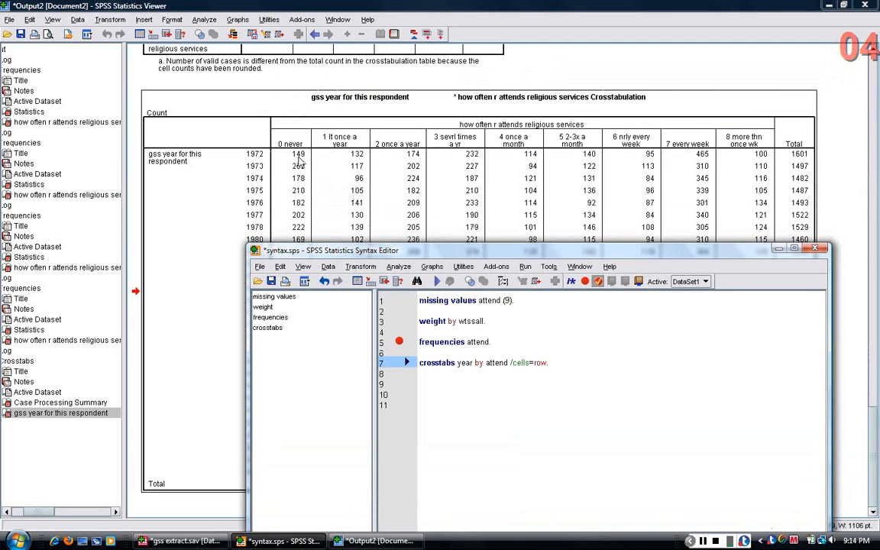
{"action": "left_click_drag", "start_coordinate": [348, 254], "coordinate": [317, 173]}
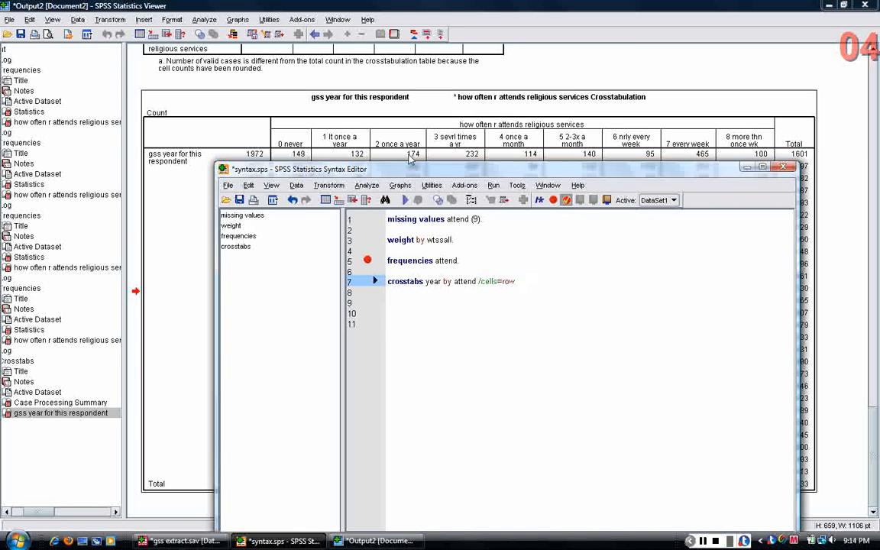
Replace row with column in the crosstabs /cells subcommand and end the command with a period.
{"action": "type", "text": "."}
{"action": "left_click_drag", "start_coordinate": [356, 169], "coordinate": [362, 169]}
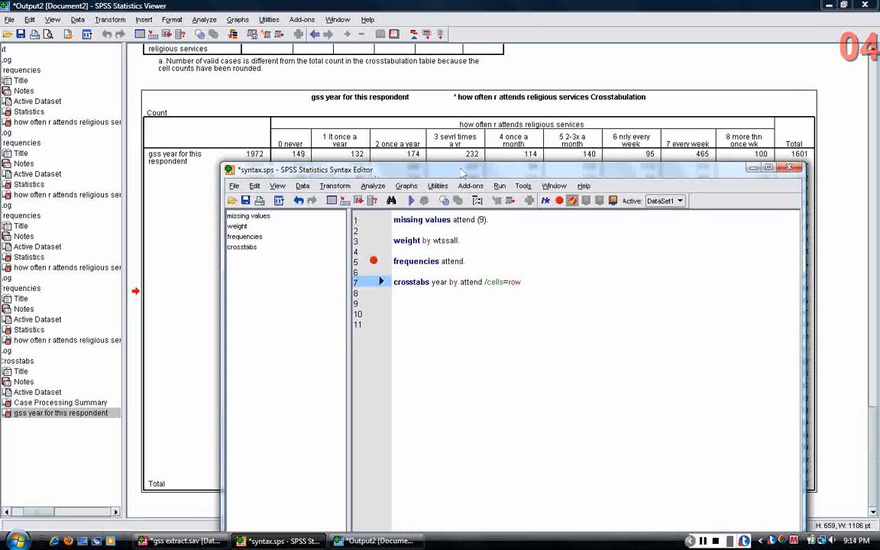
{"action": "type", "text": "."}
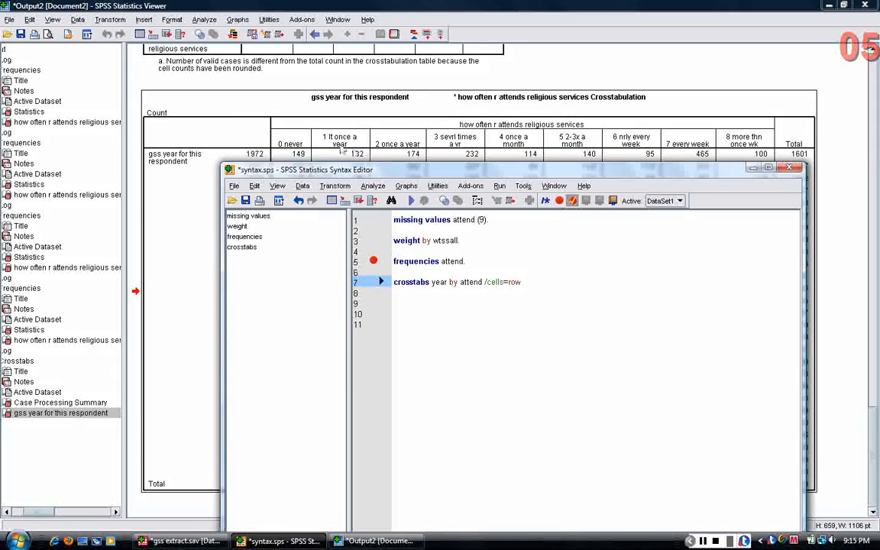
{"action": "type", "text": "."}
{"action": "key", "text": "BackSpace"}
{"action": "key", "text": "BackSpace"}
{"action": "key", "text": "BackSpace"}
{"action": "key", "text": "BackSpace"}
{"action": "type", "text": "column"}
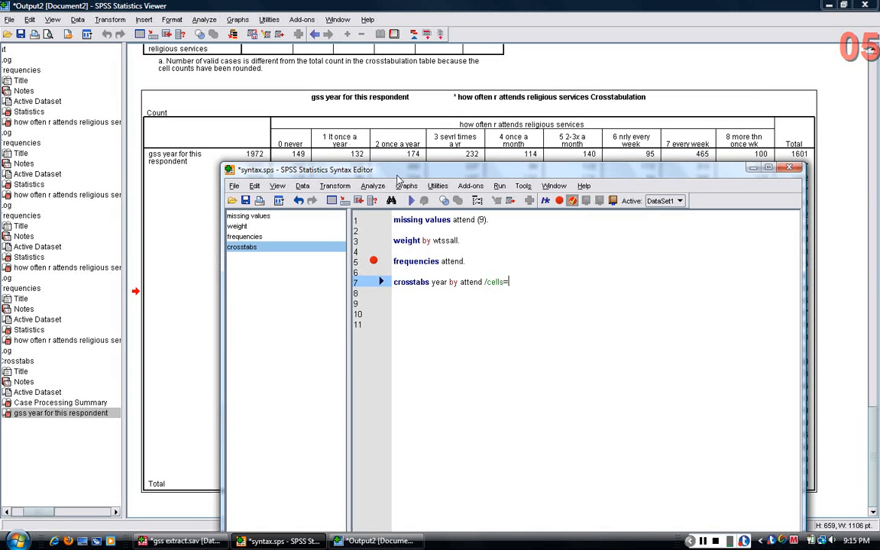
{"action": "type", "text": "."}
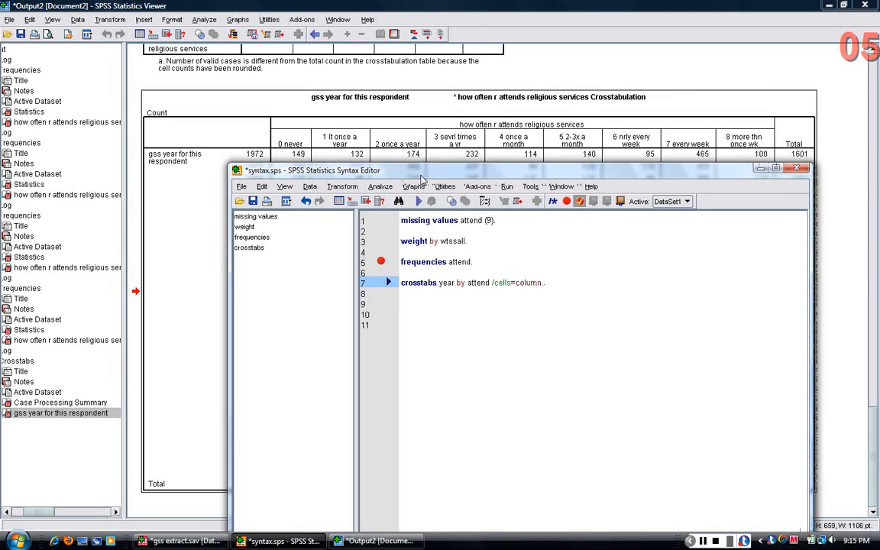
Move the syntax window aside to inspect the crosstab's first attendance columns across all survey years, comparing them with the 1972 row.
{"action": "left_click_drag", "start_coordinate": [397, 176], "coordinate": [558, 139]}
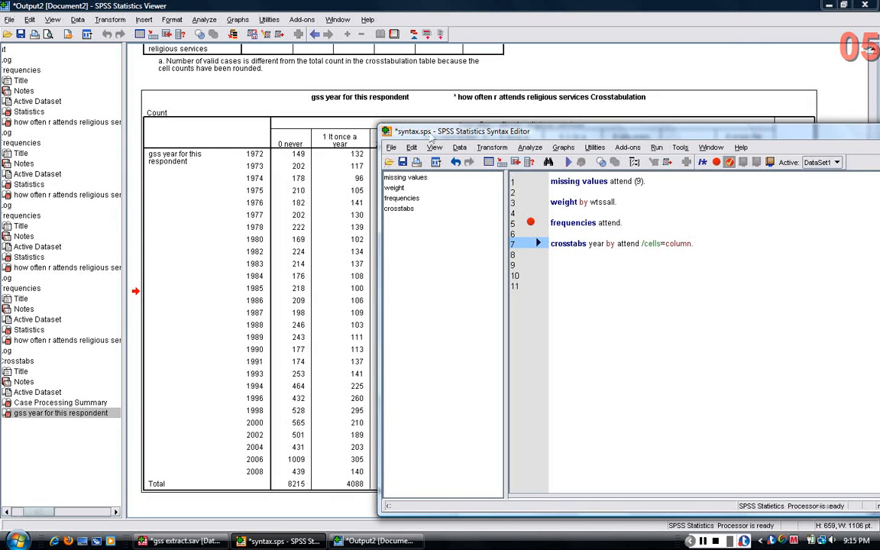
{"action": "left_click_drag", "start_coordinate": [399, 129], "coordinate": [269, 170]}
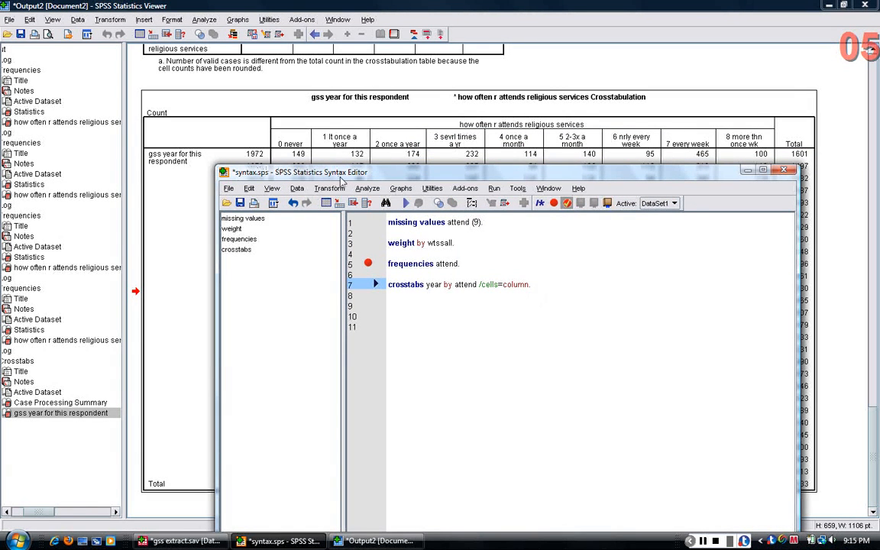
{"action": "left_click_drag", "start_coordinate": [342, 177], "coordinate": [505, 128]}
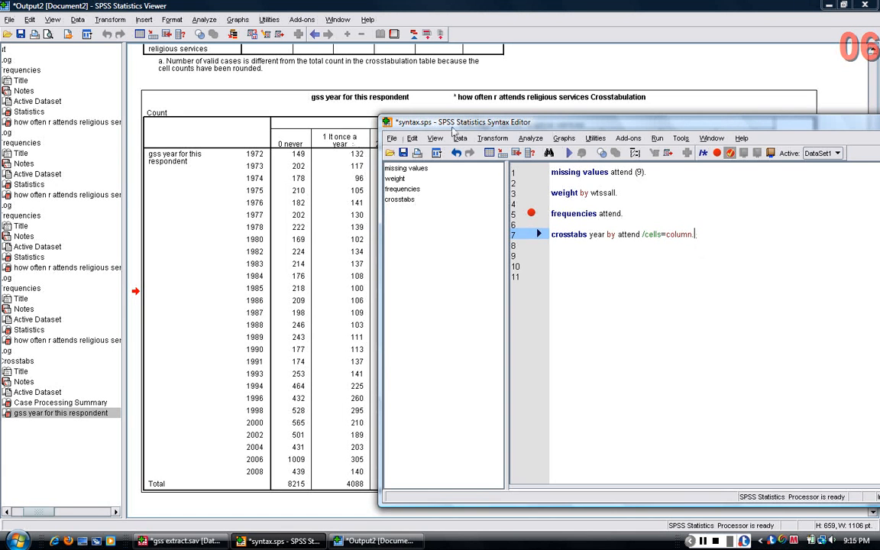
Uncover the table's 1972 row and change the crosstabs subcommand to /cells=row with a closing period.
{"action": "left_click_drag", "start_coordinate": [421, 121], "coordinate": [252, 200]}
{"action": "key", "text": "BackSpace"}
{"action": "key", "text": "BackSpace"}
{"action": "key", "text": "BackSpace"}
{"action": "key", "text": "BackSpace"}
{"action": "key", "text": "BackSpace"}
{"action": "key", "text": "BackSpace"}
{"action": "key", "text": "BackSpace"}
{"action": "type", "text": "row."}
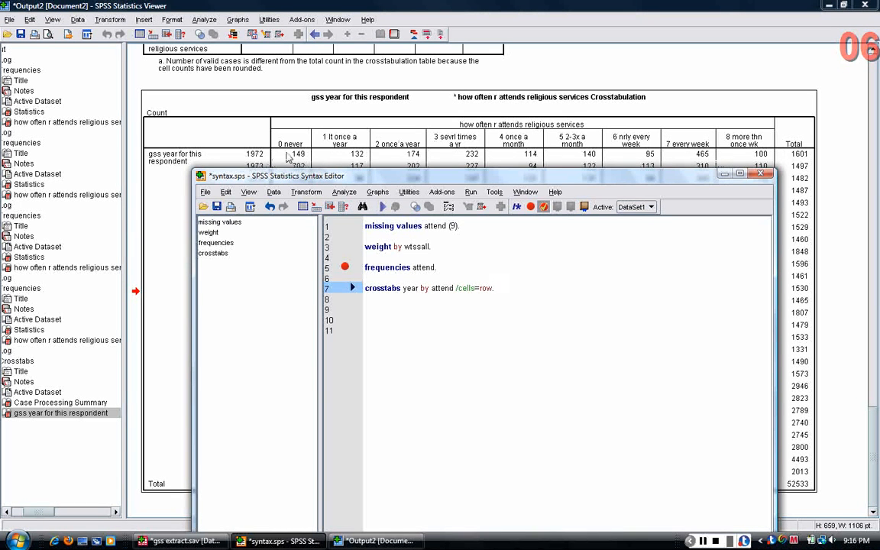
Run only the "crosstabs year by attend /cells=row." command to produce the row-percentage table.
{"action": "left_click_drag", "start_coordinate": [431, 178], "coordinate": [573, 129]}
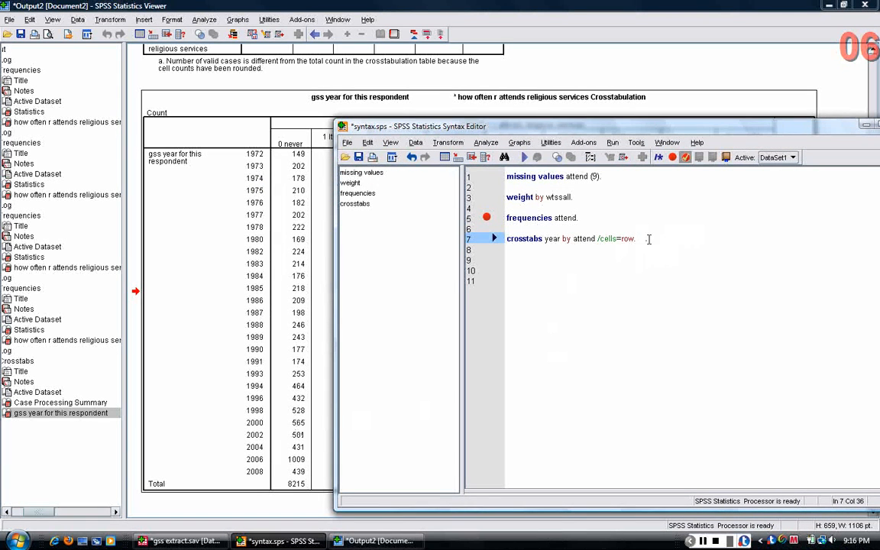
{"action": "left_click_drag", "start_coordinate": [642, 238], "coordinate": [506, 238]}
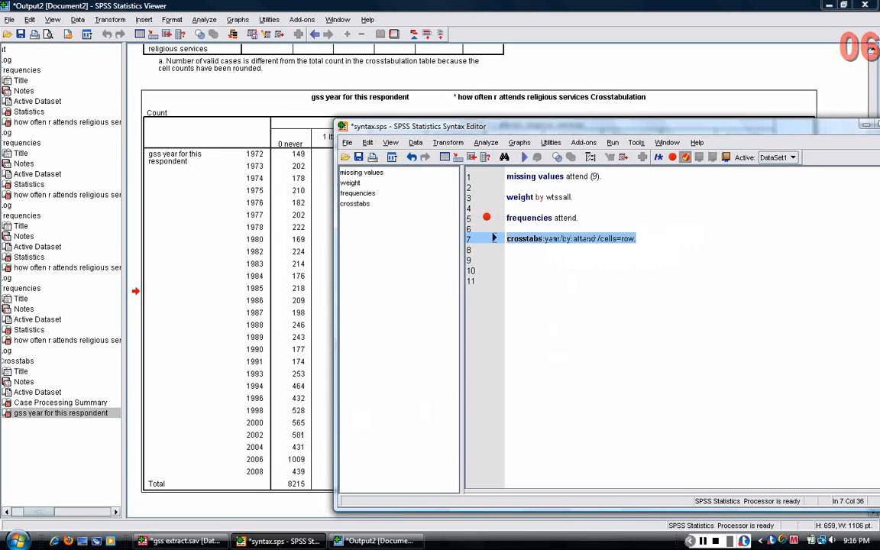
{"action": "left_click", "coordinate": [524, 157]}
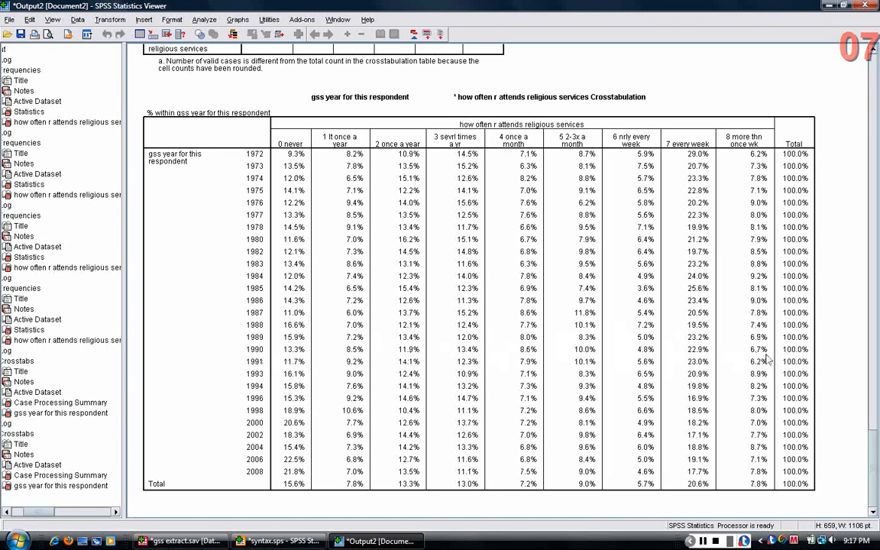
Return to the syntax editor, change the crosstabs subcommand to /cells=column, run the command, and inspect the column percentages.
{"action": "left_click", "coordinate": [283, 541]}
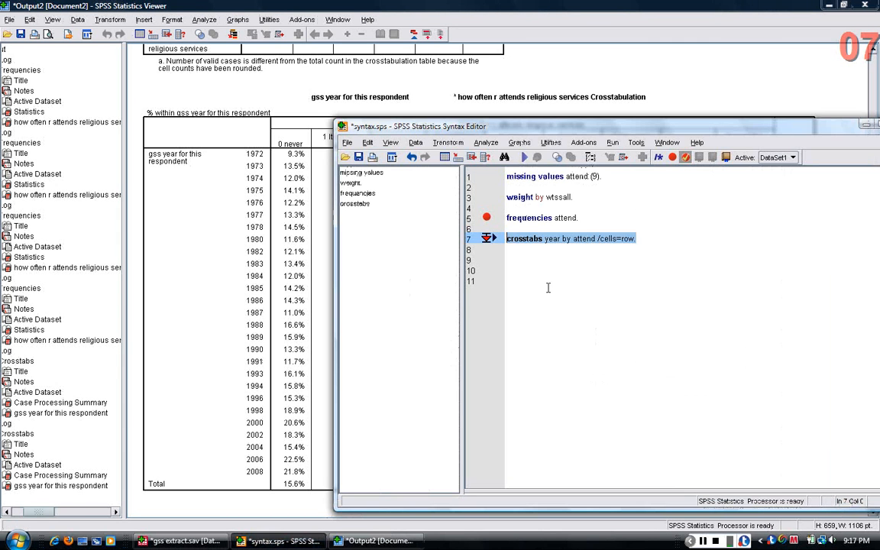
{"action": "left_click", "coordinate": [634, 238]}
{"action": "key", "text": "BackSpace"}
{"action": "key", "text": "BackSpace"}
{"action": "key", "text": "BackSpace"}
{"action": "key", "text": "BackSpace"}
{"action": "type", "text": "colum"}
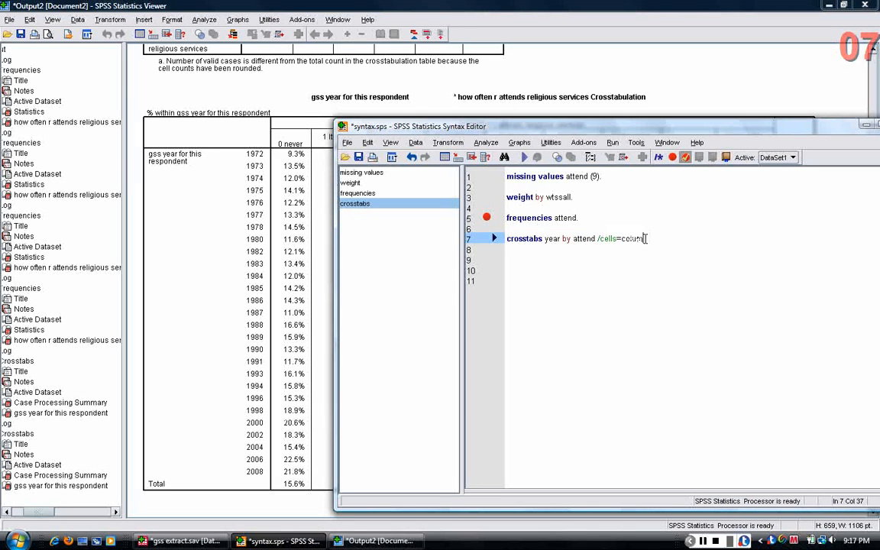
{"action": "type", "text": "n."}
{"action": "key", "text": "shift+Up"}
{"action": "key", "text": "ctrl+r"}
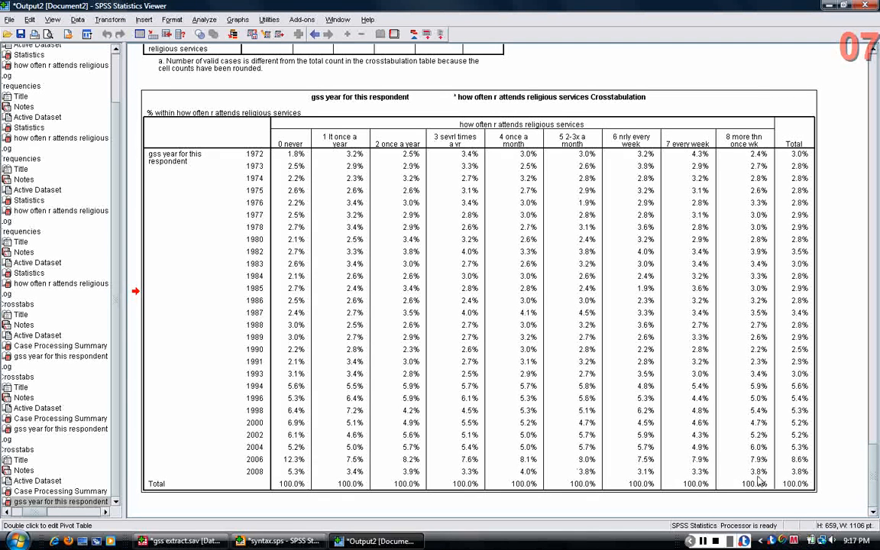
{"action": "double_click", "coordinate": [752, 138]}
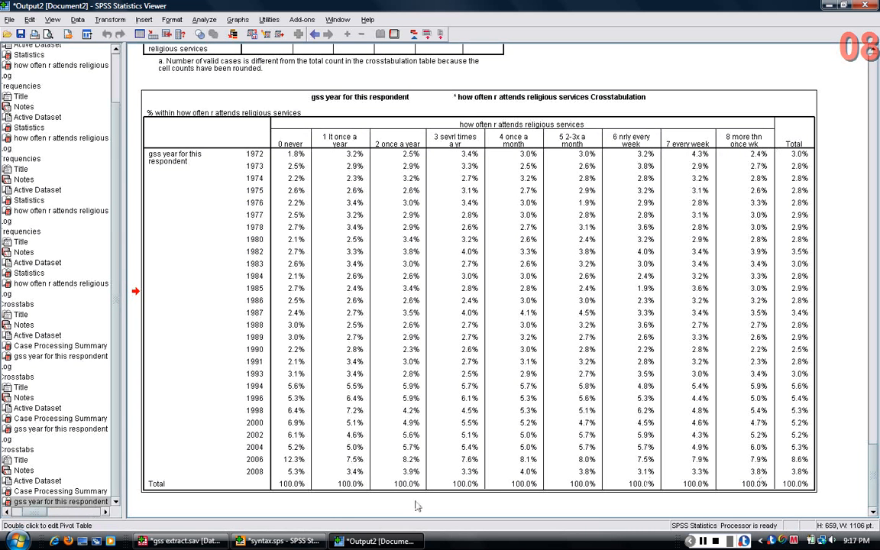
Return to the syntax editor and restore the crosstabs command on line 7 to /cells=row.
{"action": "left_click", "coordinate": [282, 541]}
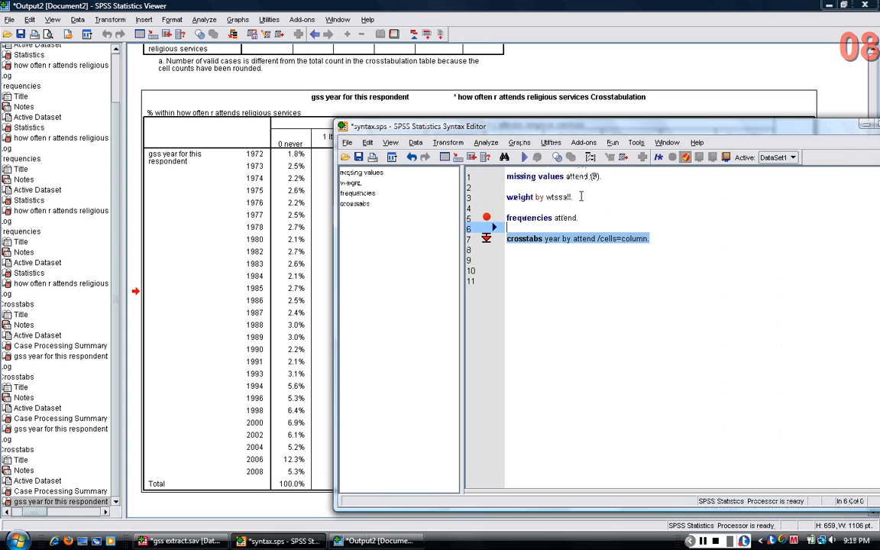
{"action": "left_click", "coordinate": [653, 241]}
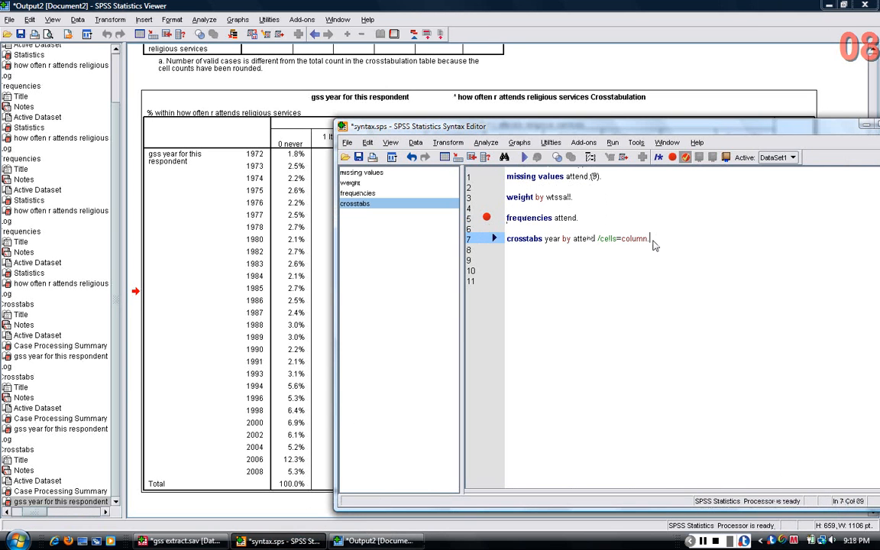
{"action": "key", "text": "BackSpace"}
{"action": "key", "text": "BackSpace"}
{"action": "key", "text": "BackSpace"}
{"action": "key", "text": "BackSpace"}
{"action": "key", "text": "BackSpace"}
{"action": "key", "text": "BackSpace"}
{"action": "key", "text": "BackSpace"}
{"action": "type", "text": "row."}
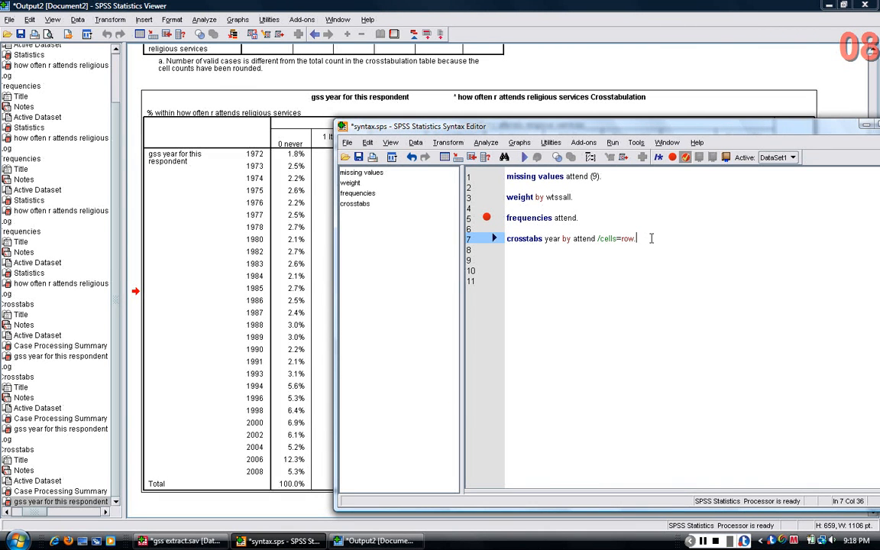
Delete the column-percentage table, case summary, dataset line, title and log from the output, and return to the row-percentage crosstab.
{"action": "key", "text": "ctrl+r"}
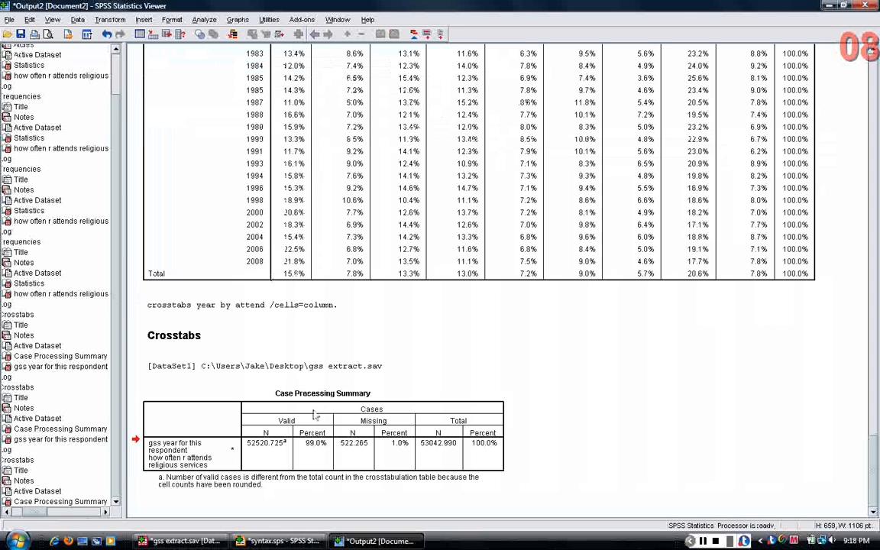
{"action": "key", "text": "Delete"}
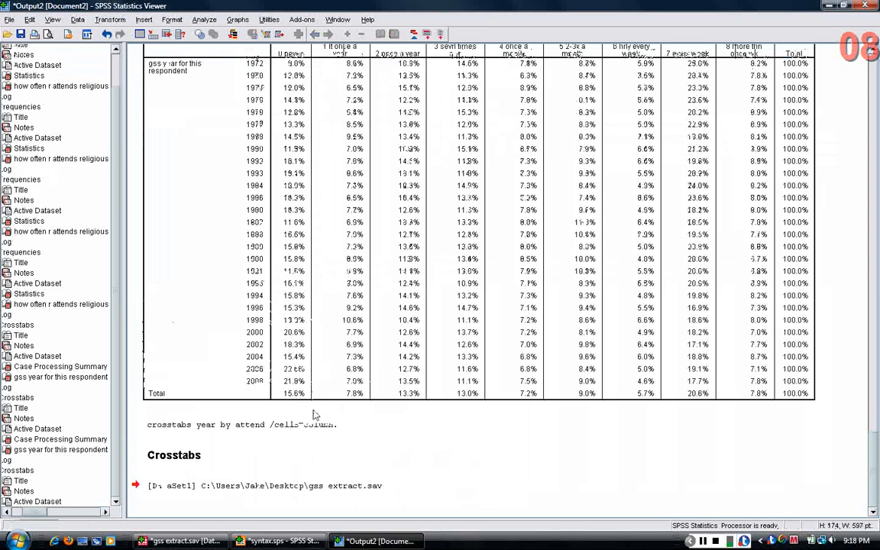
{"action": "left_click", "coordinate": [254, 489]}
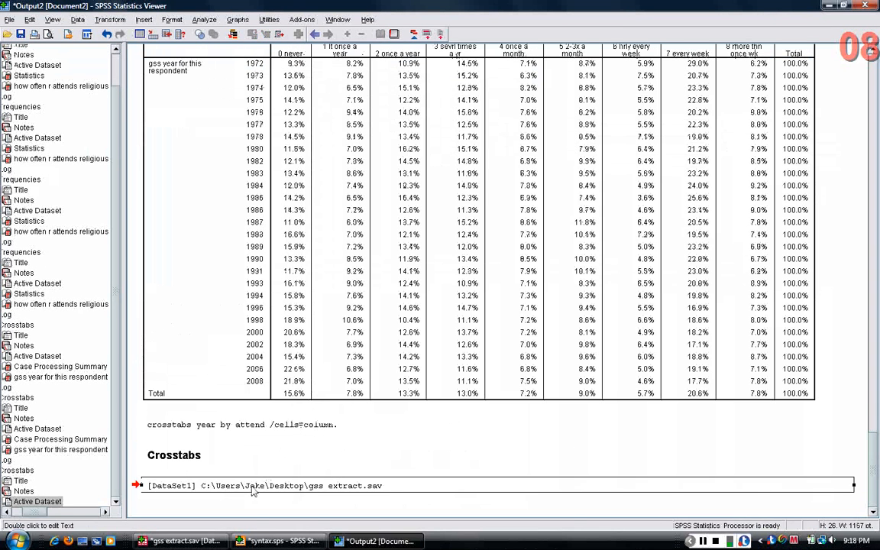
{"action": "key", "text": "Delete"}
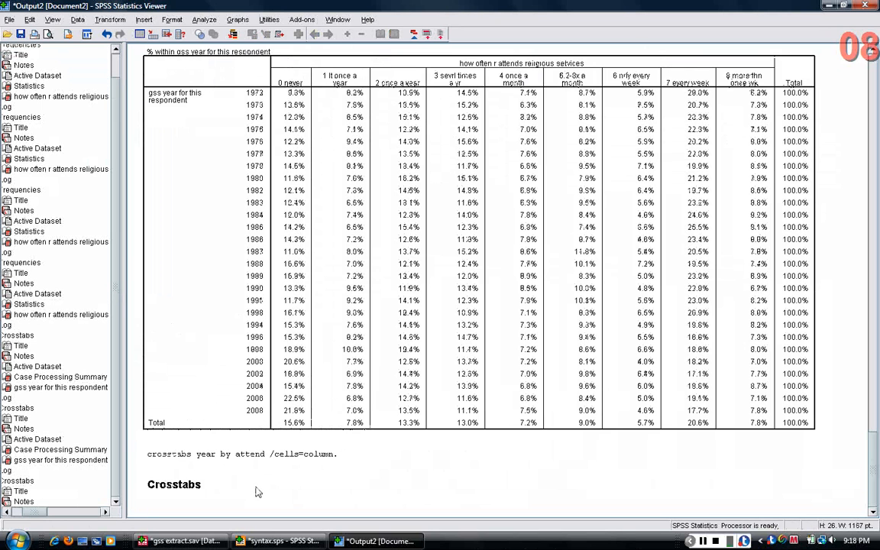
{"action": "left_click", "coordinate": [200, 486]}
{"action": "key", "text": "Delete"}
{"action": "left_click", "coordinate": [203, 486]}
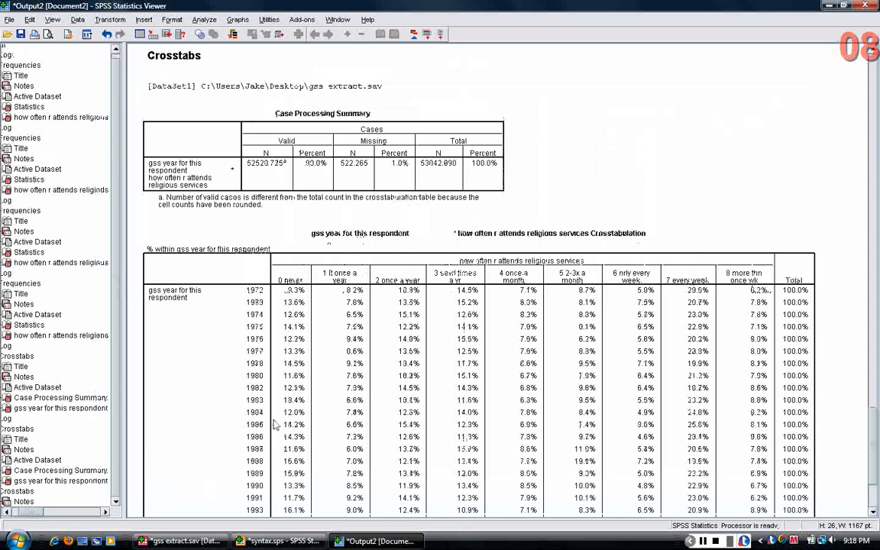
{"action": "scroll", "coordinate": [325, 376], "scroll_direction": "down", "scroll_amount": 2}
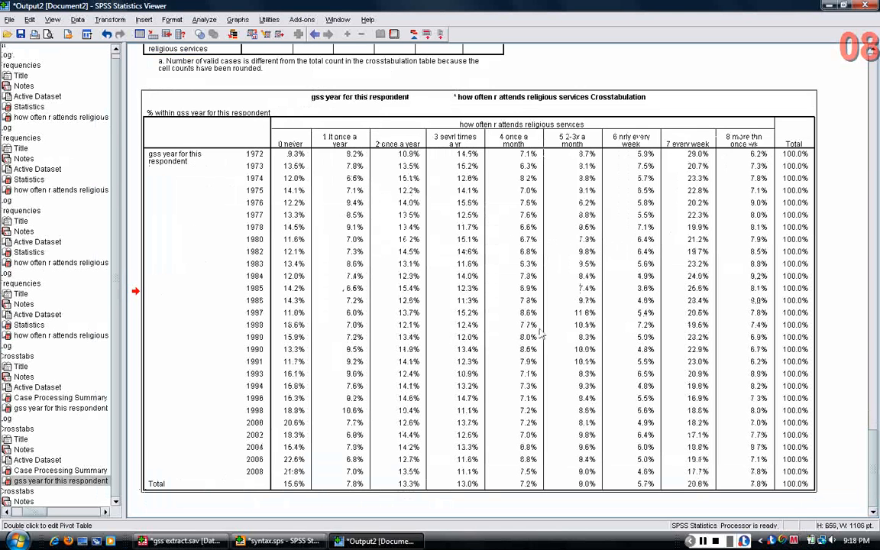